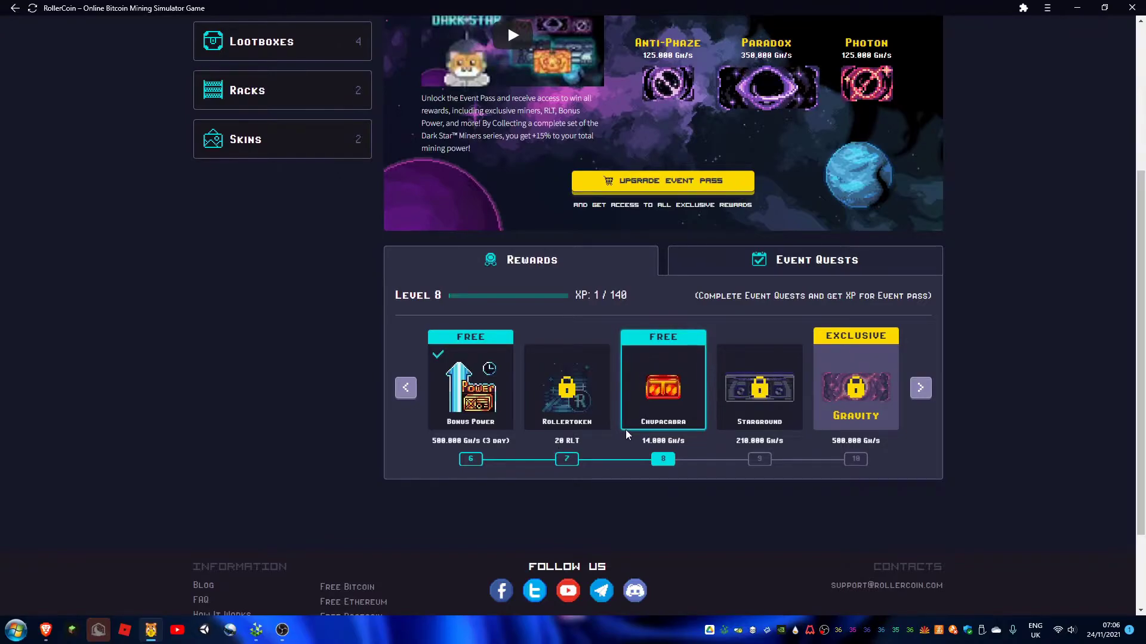
- Browse earlier event pass rewards, show the mining room's four racked miners, then bring up OBS
mouse_move(566, 438)
mouse_down()
mouse_move(700, 457)
mouse_move(588, 392)
mouse_move(899, 464)
mouse_up()
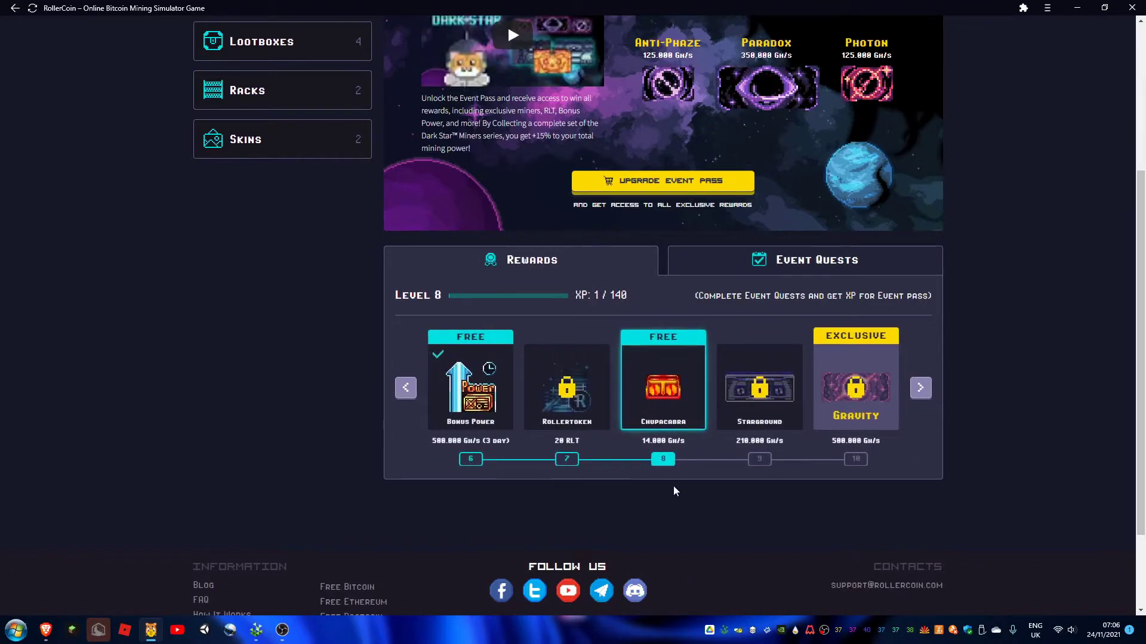
drag(644, 450, 639, 445)
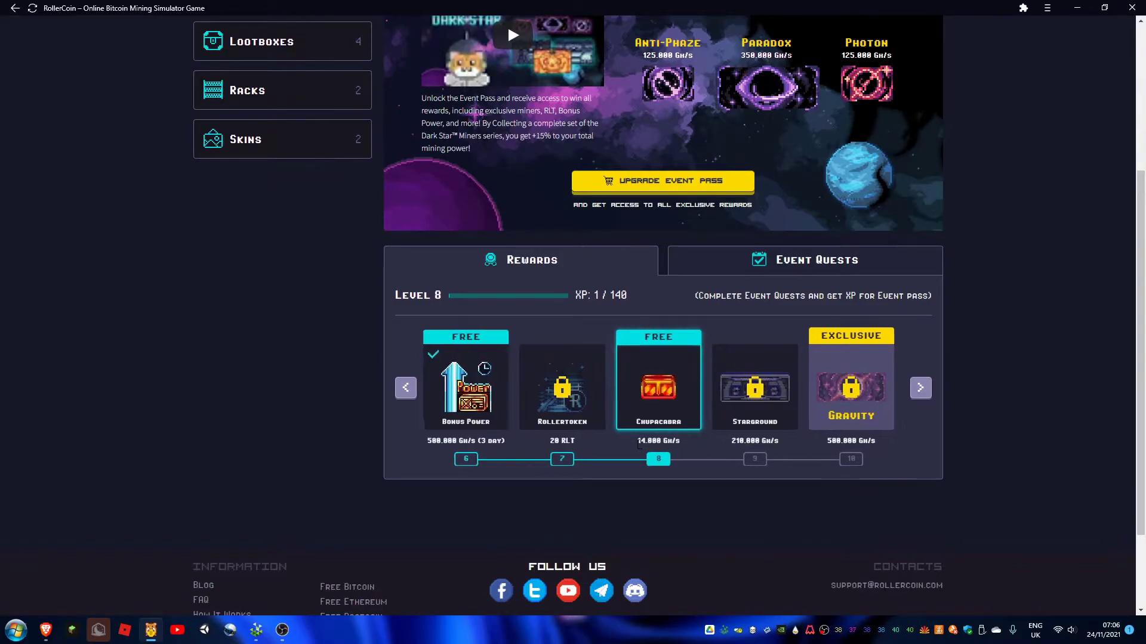
scroll(537, 269, up, 3)
click(433, 55)
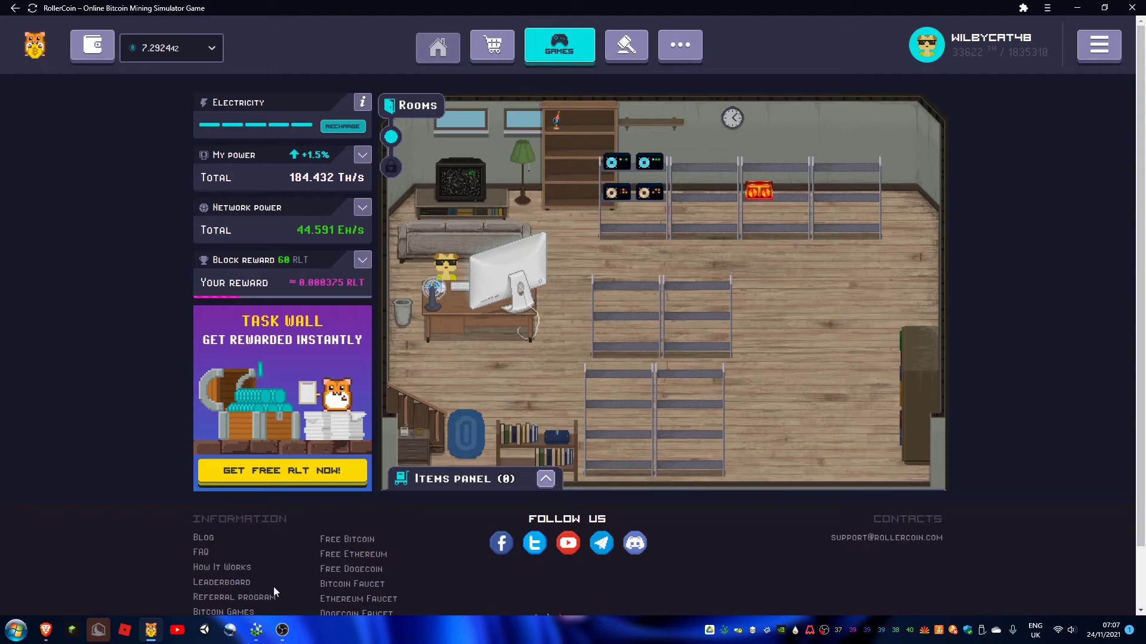
click(282, 631)
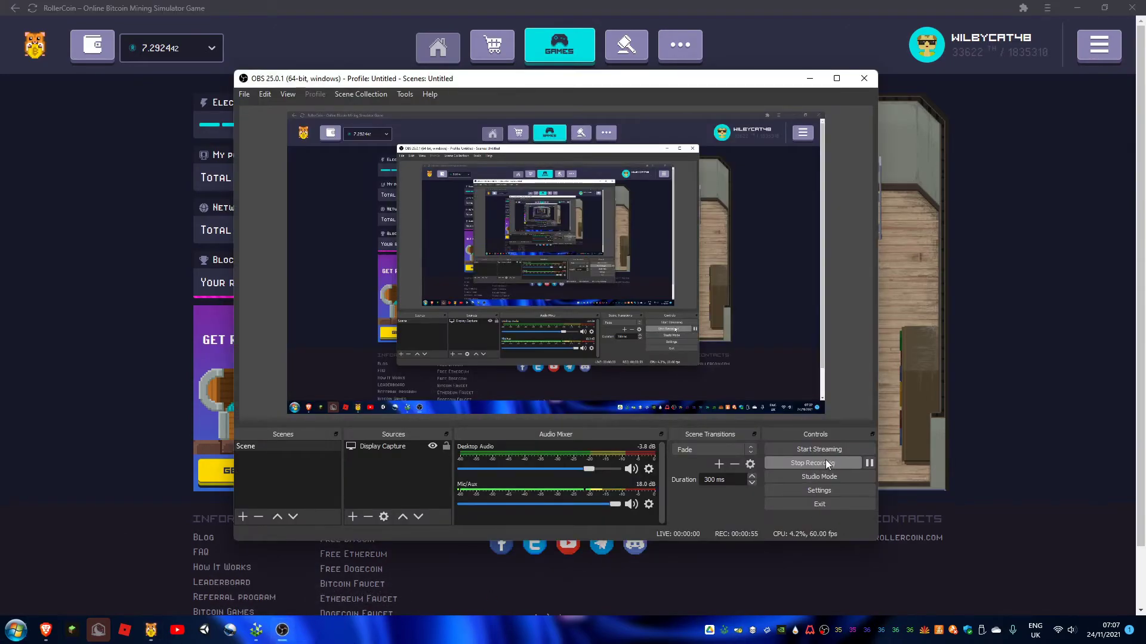